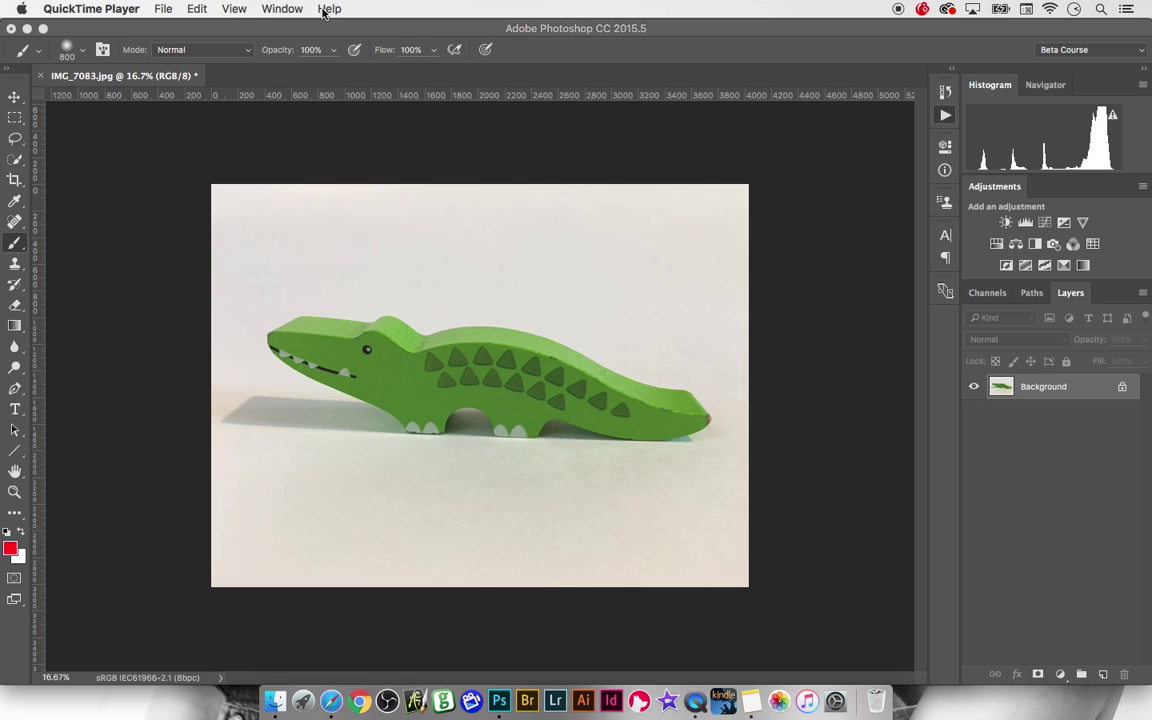
# - Activate Photoshop and scroll the Actions panel to the ++COLOR CORRECT set
pyautogui.click(575, 144)
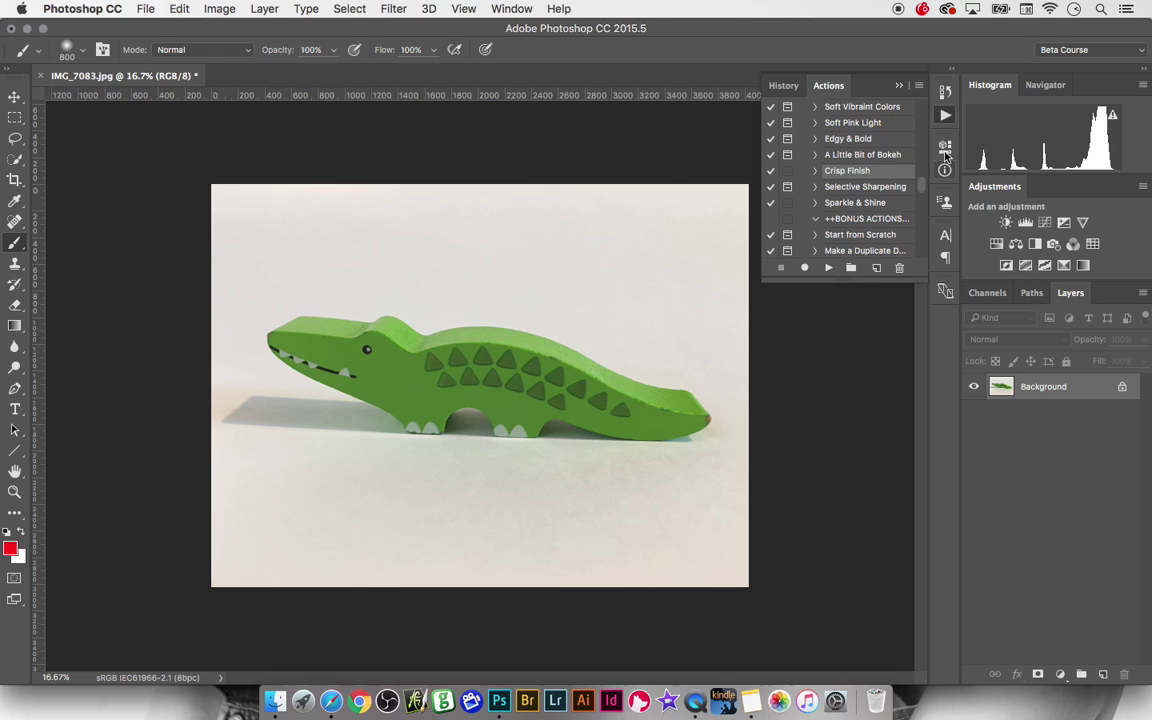
pyautogui.moveTo(925, 193); pyautogui.dragTo(916, 139)
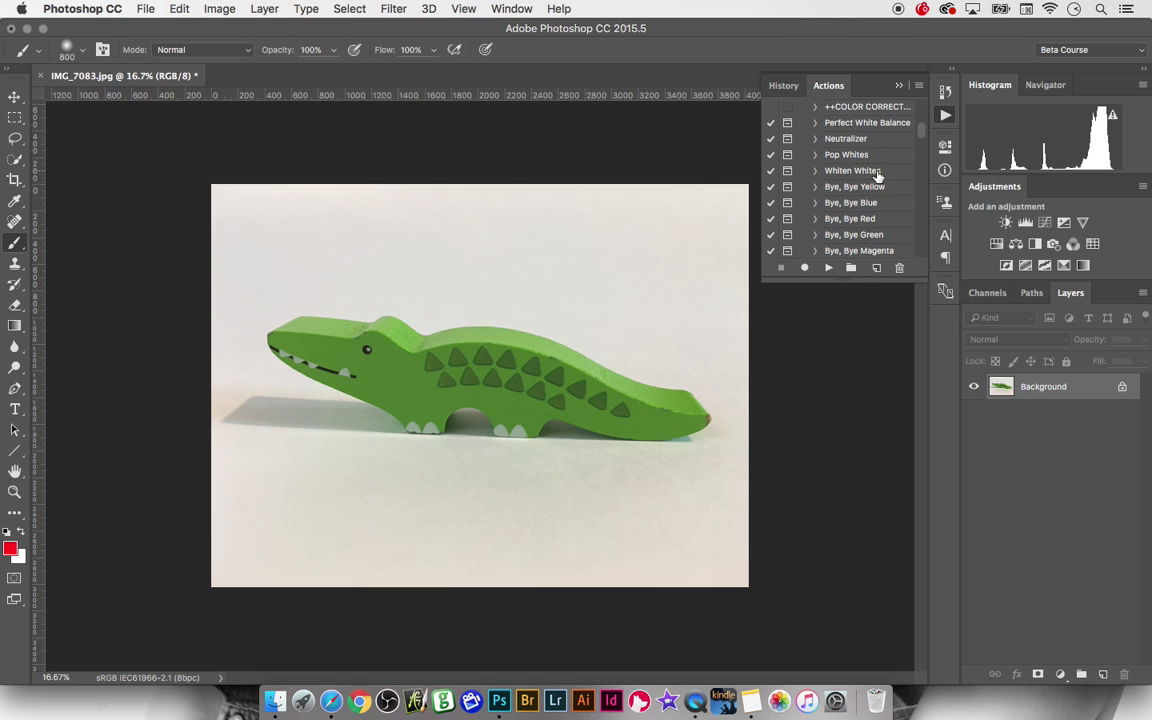
# - In Interface preferences, set the Standard Screen Mode surround to custom white ffffff with no border
pyautogui.click(107, 12)
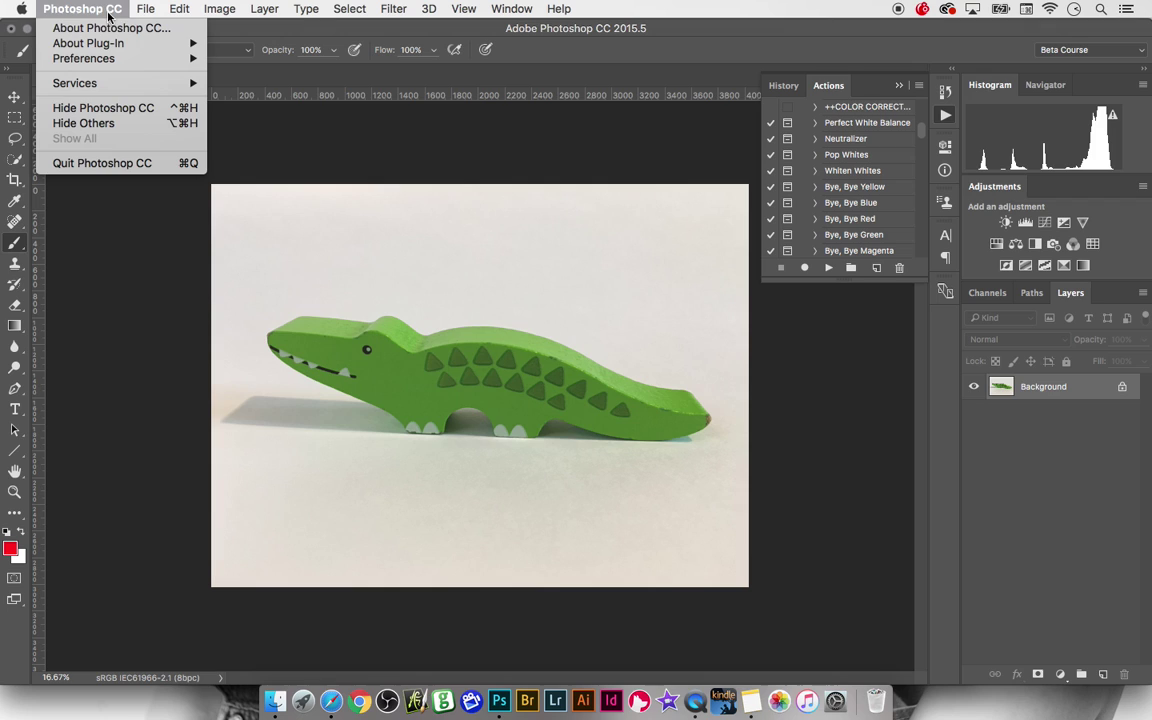
pyautogui.moveTo(99, 63)
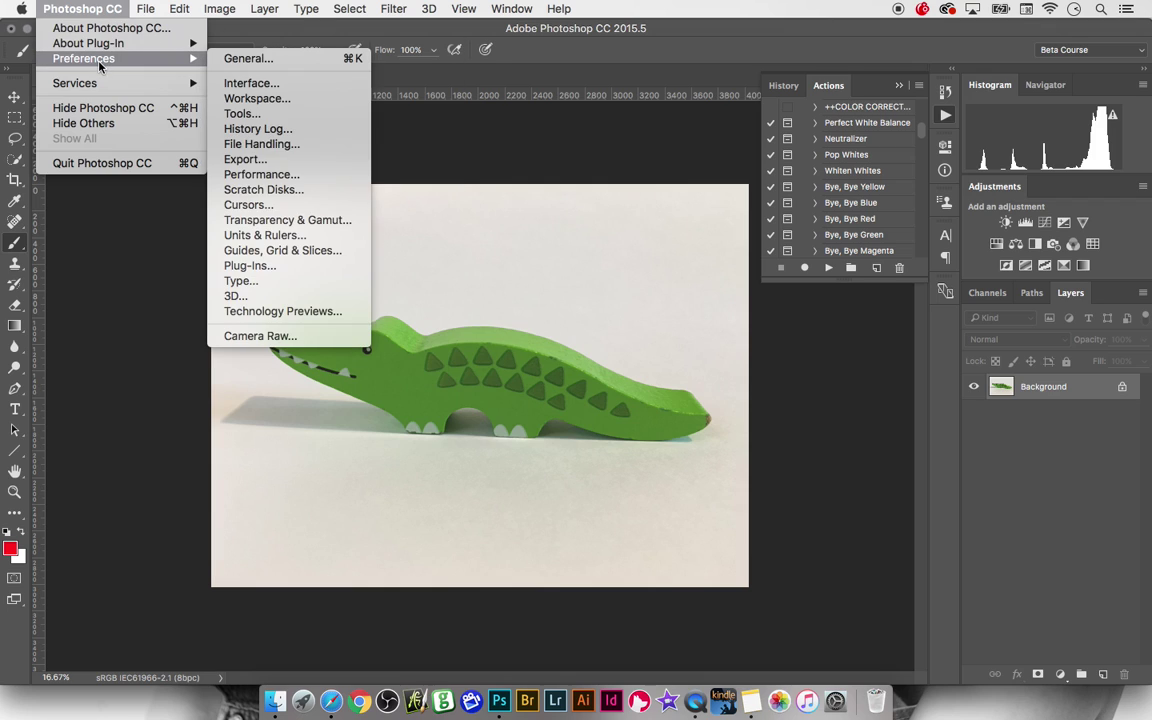
pyautogui.click(238, 86)
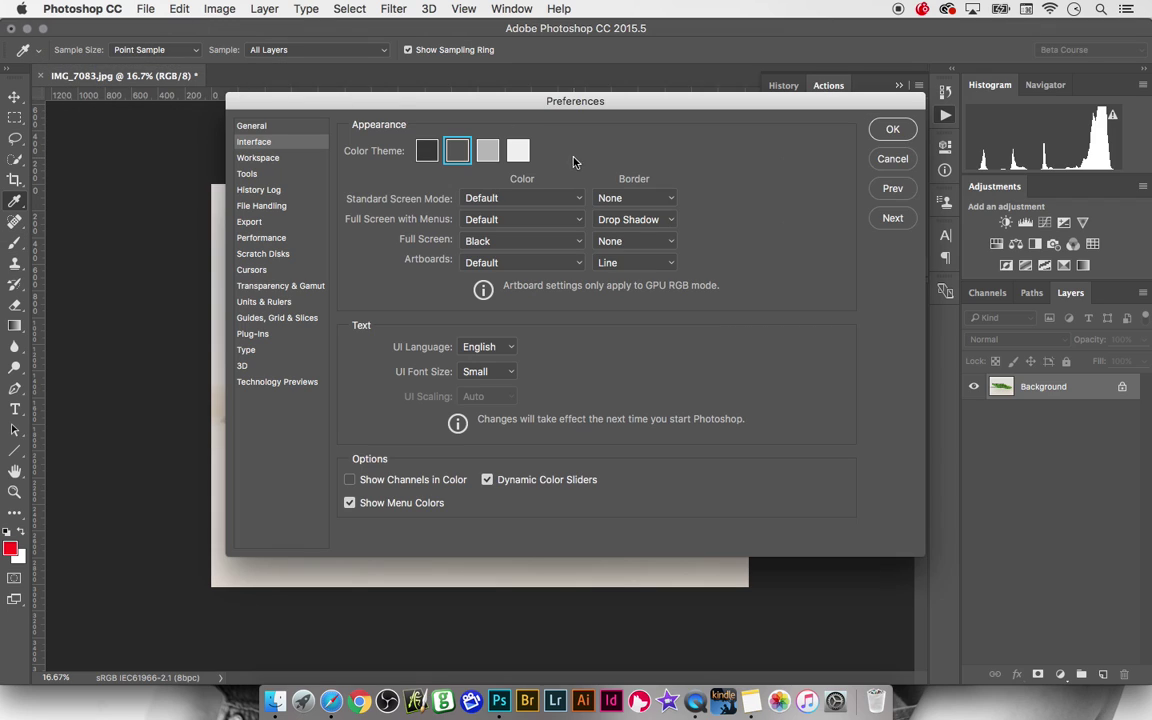
pyautogui.click(500, 200)
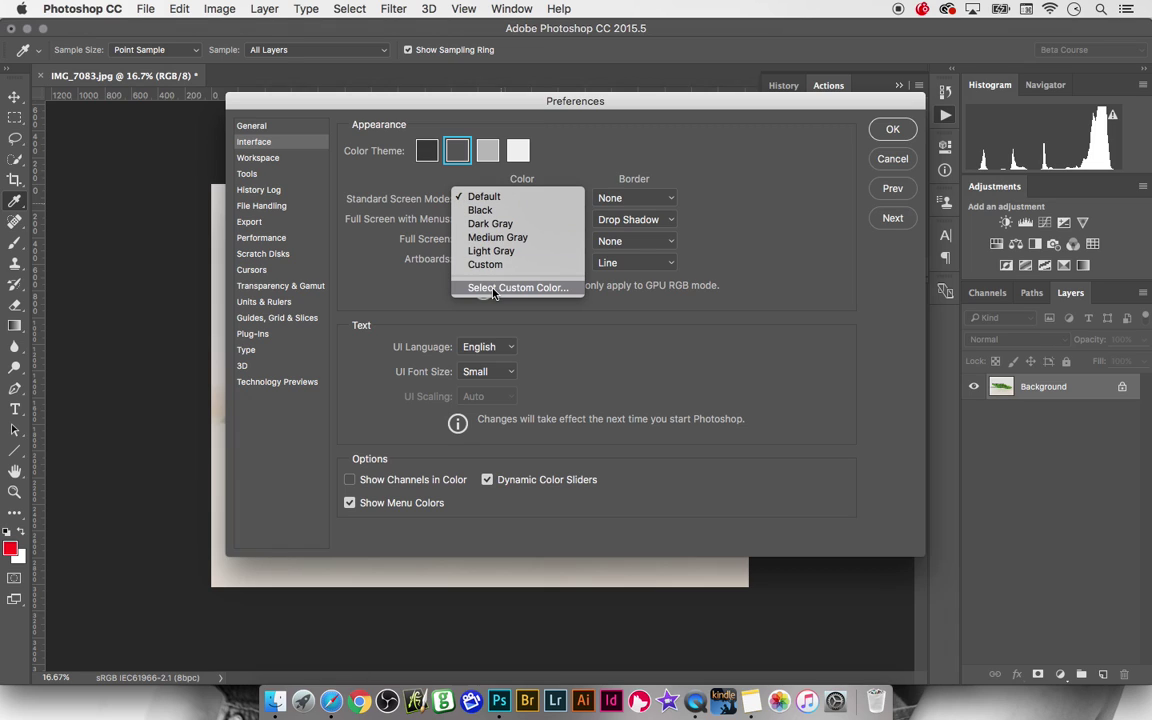
pyautogui.click(485, 289)
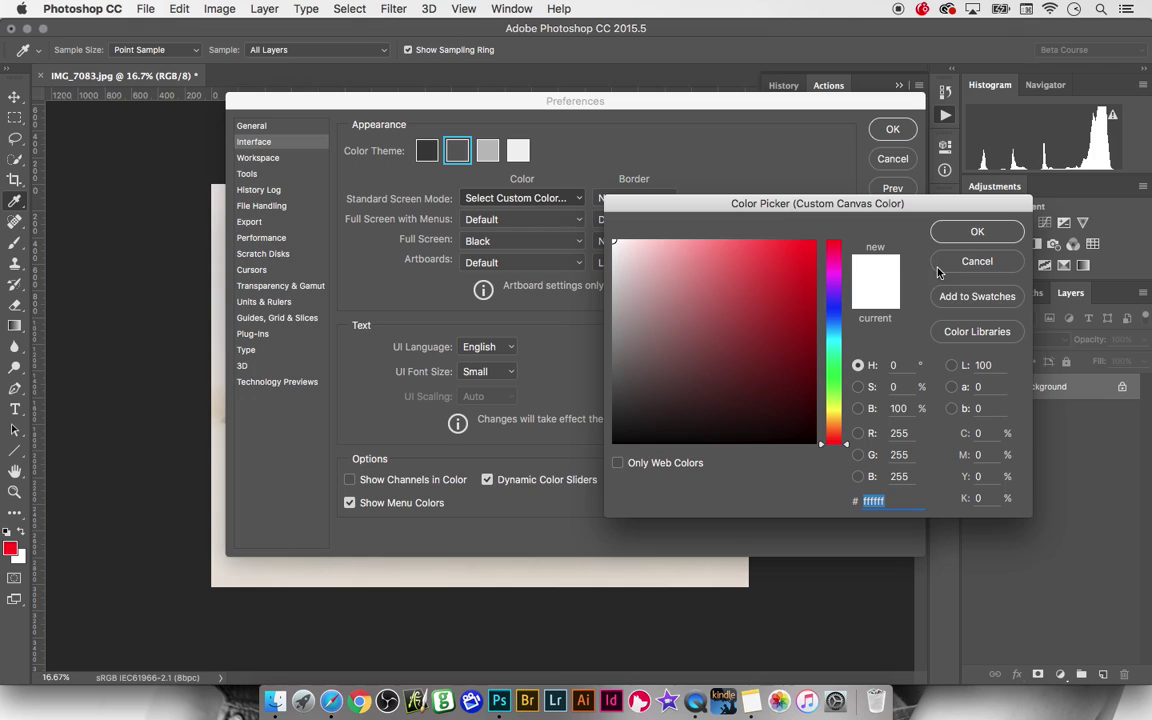
pyautogui.press('Return')
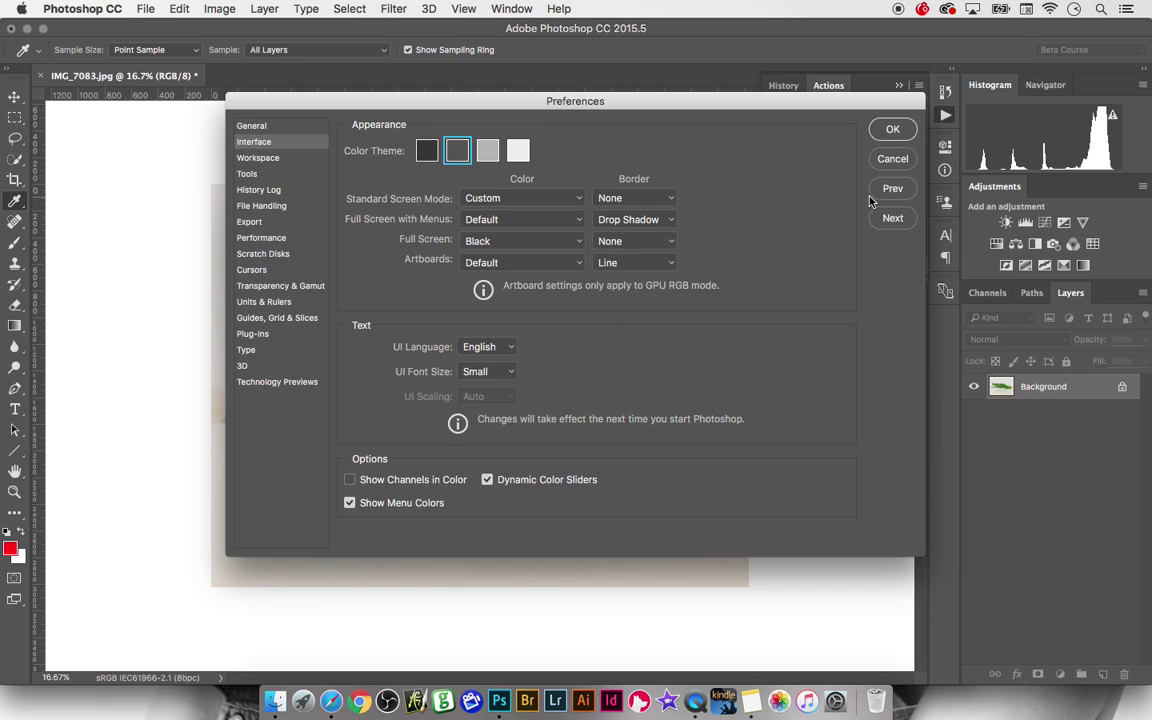
pyautogui.click(625, 202)
pyautogui.click(625, 198)
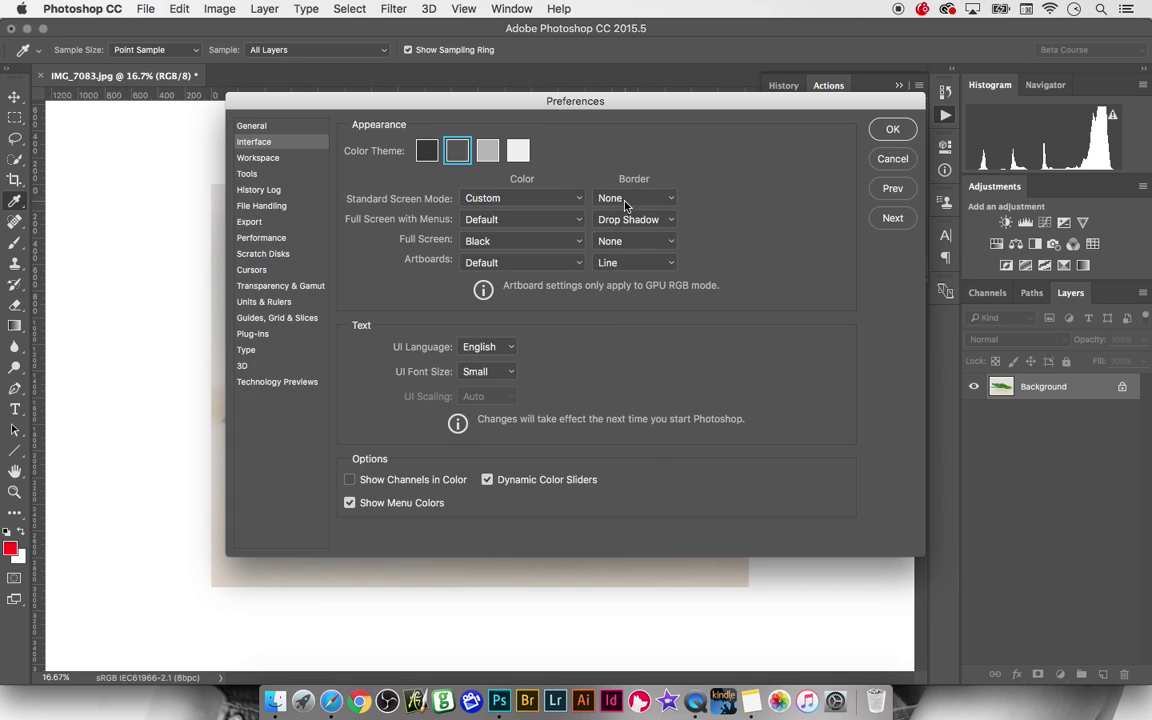
pyautogui.click(889, 131)
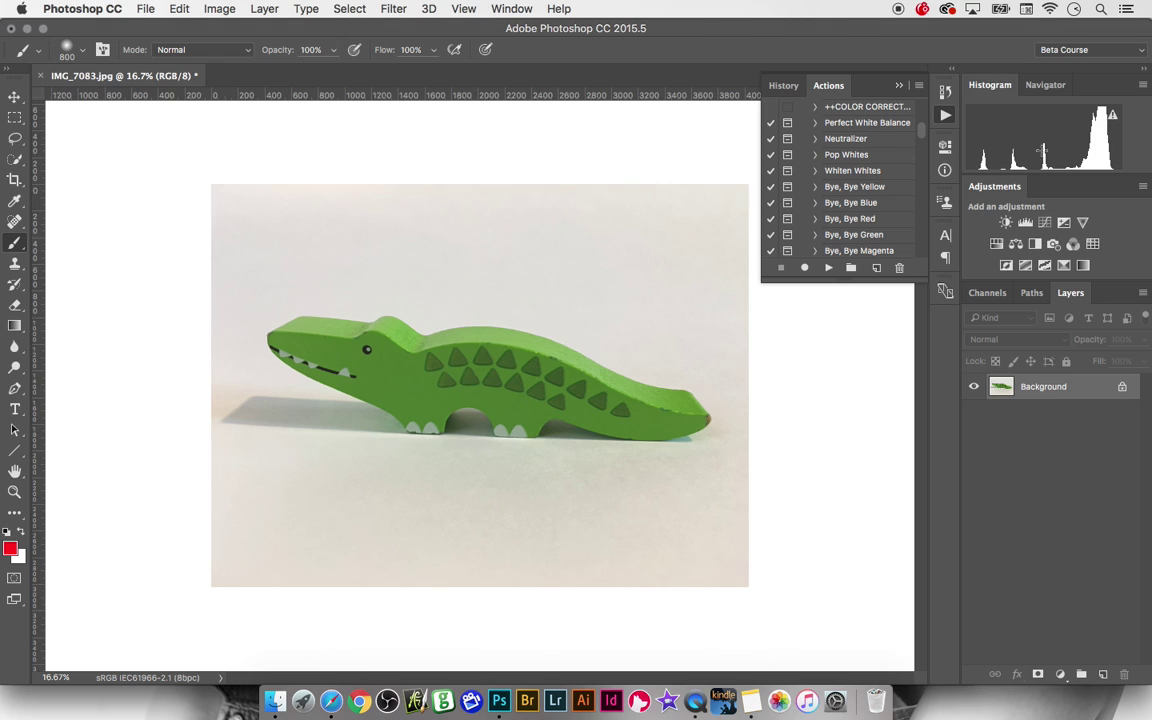
# - Run the Pop Whites action and accept its Levels settings to add the White Pop layer
pyautogui.click(856, 158)
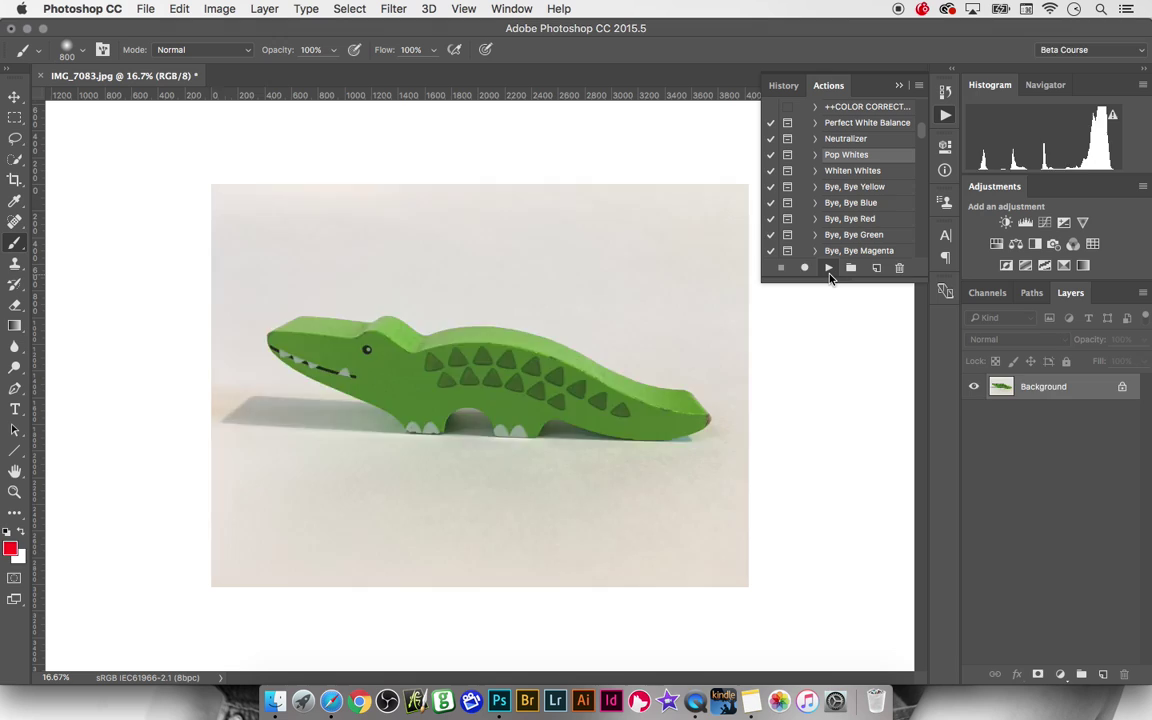
pyautogui.click(828, 268)
pyautogui.click(690, 255)
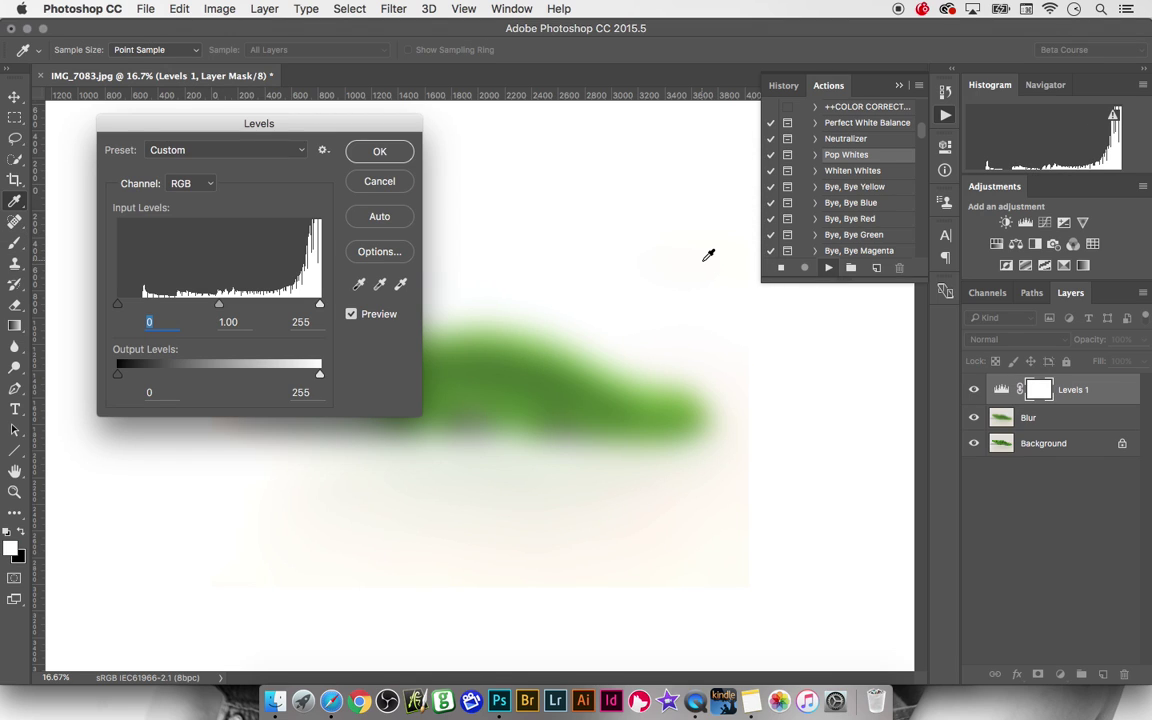
pyautogui.click(382, 152)
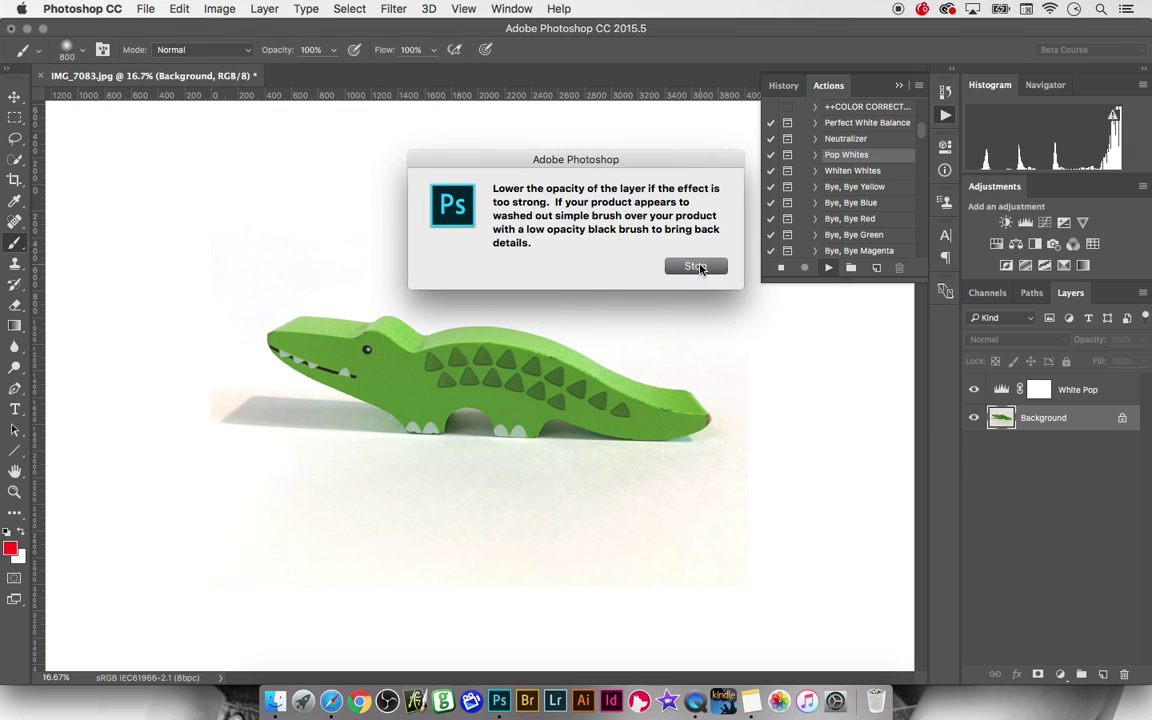
pyautogui.click(696, 267)
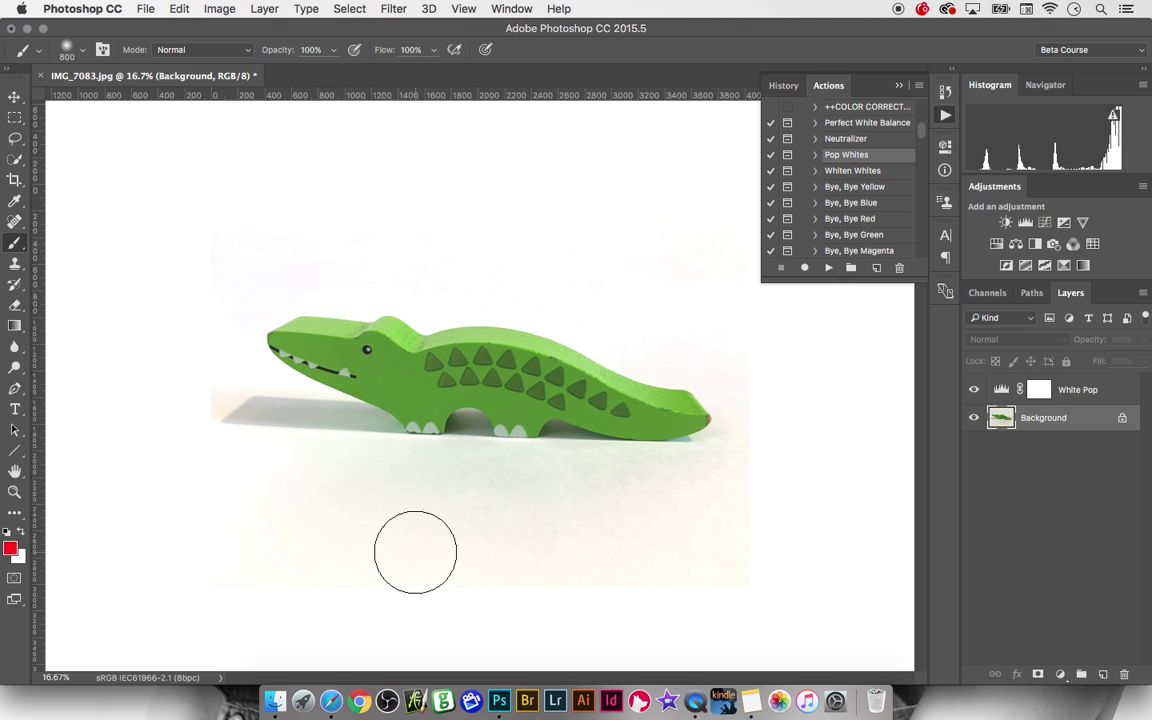
# - Run the Whiten Whites action and brush white over the grey background near the bottom
pyautogui.click(852, 171)
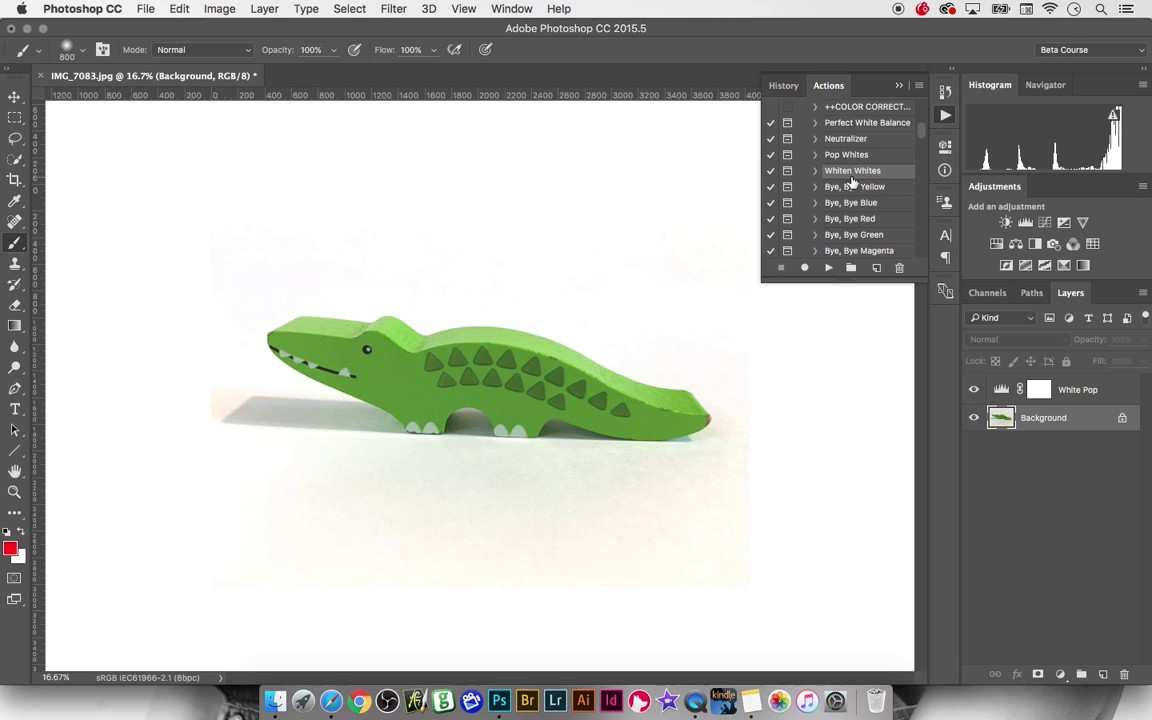
pyautogui.click(828, 268)
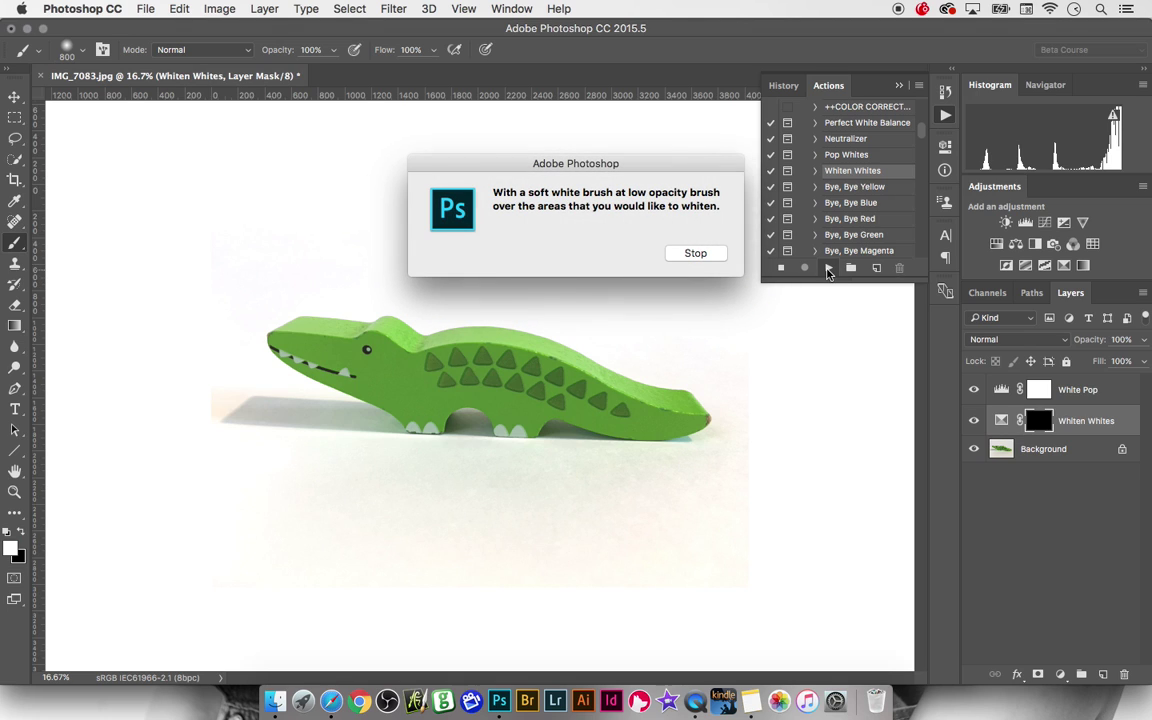
pyautogui.press('Return')
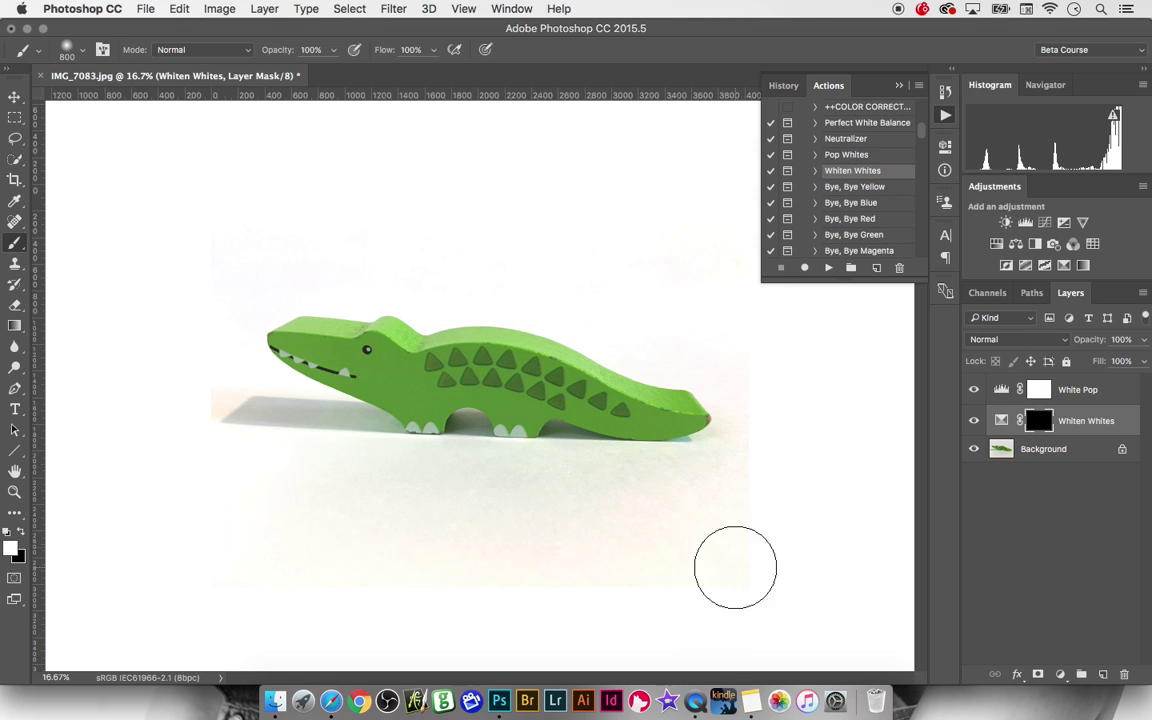
pyautogui.moveTo(711, 415)
pyautogui.mouseDown()
pyautogui.moveTo(650, 432)
pyautogui.moveTo(618, 462)
pyautogui.moveTo(637, 489)
pyautogui.moveTo(553, 556)
pyautogui.moveTo(573, 594)
pyautogui.moveTo(446, 596)
pyautogui.moveTo(504, 511)
pyautogui.moveTo(438, 522)
pyautogui.moveTo(393, 488)
pyautogui.moveTo(276, 508)
pyautogui.moveTo(261, 545)
pyautogui.moveTo(197, 546)
pyautogui.moveTo(199, 351)
pyautogui.moveTo(200, 446)
pyautogui.moveTo(407, 443)
pyautogui.moveTo(461, 411)
pyautogui.moveTo(411, 476)
pyautogui.moveTo(771, 503)
pyautogui.moveTo(696, 478)
pyautogui.moveTo(762, 437)
pyautogui.moveTo(696, 468)
pyautogui.moveTo(710, 474)
pyautogui.moveTo(181, 538)
pyautogui.mouseUp()
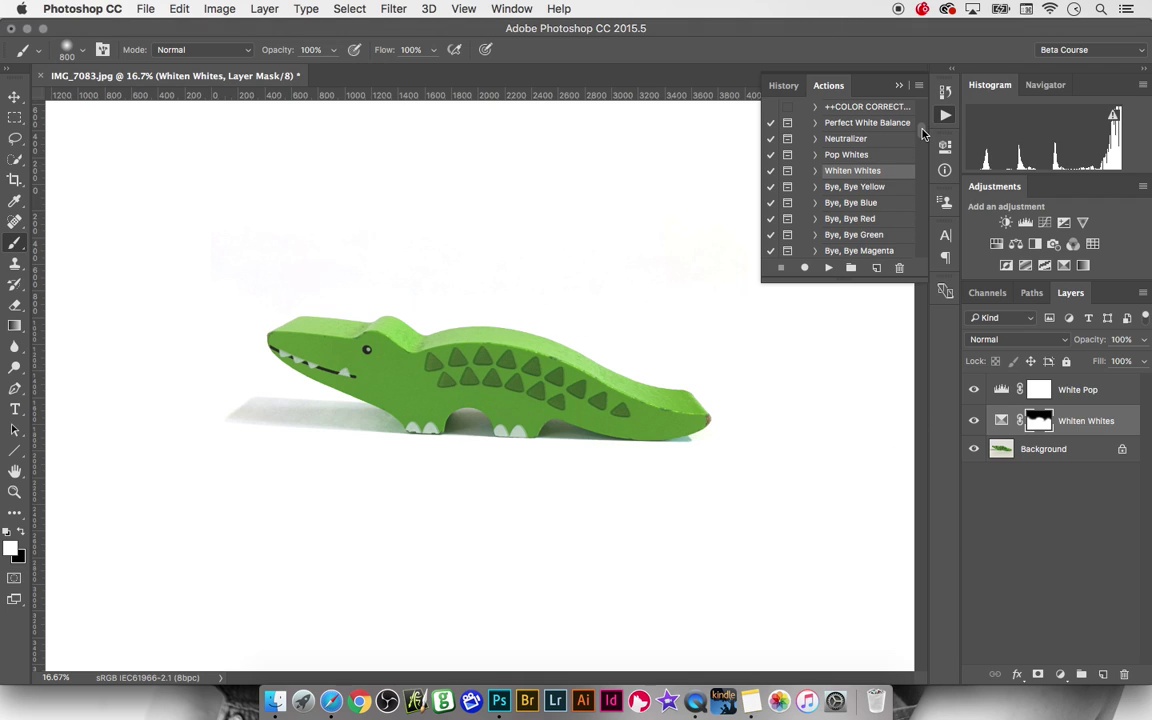
pyautogui.moveTo(923, 133); pyautogui.dragTo(923, 165)
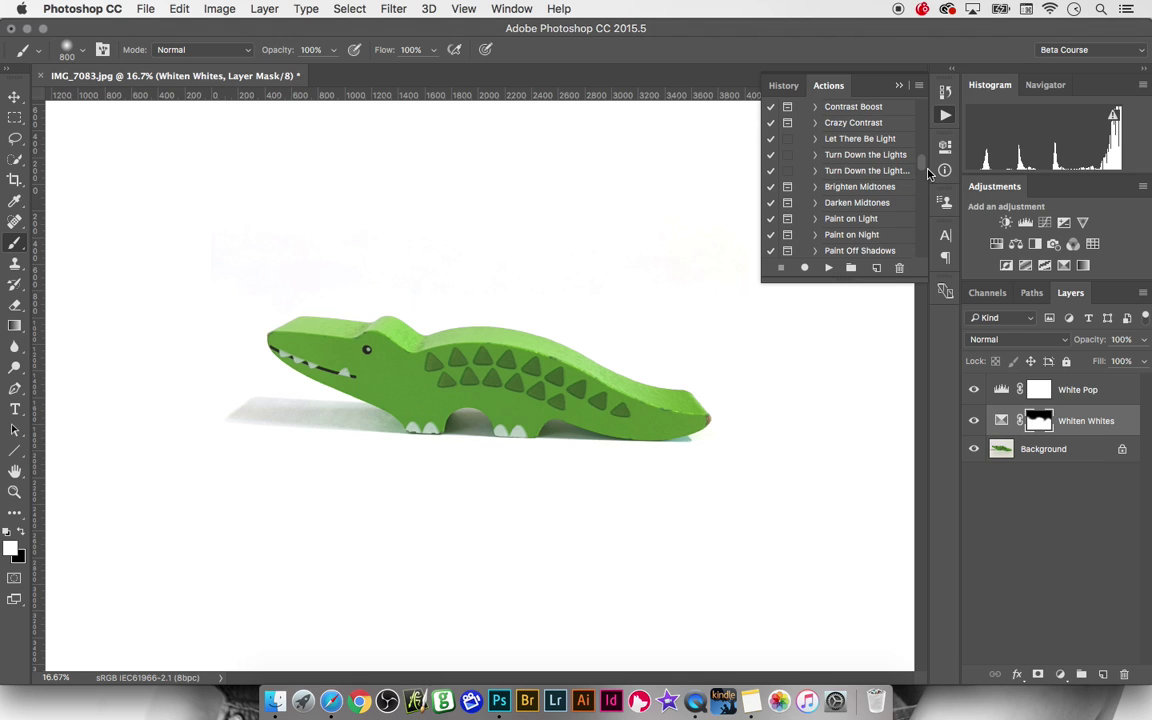
# - Run Paint Off Shadows and paint at 20% brush opacity to lighten the shadow beneath the alligator
pyautogui.click(870, 251)
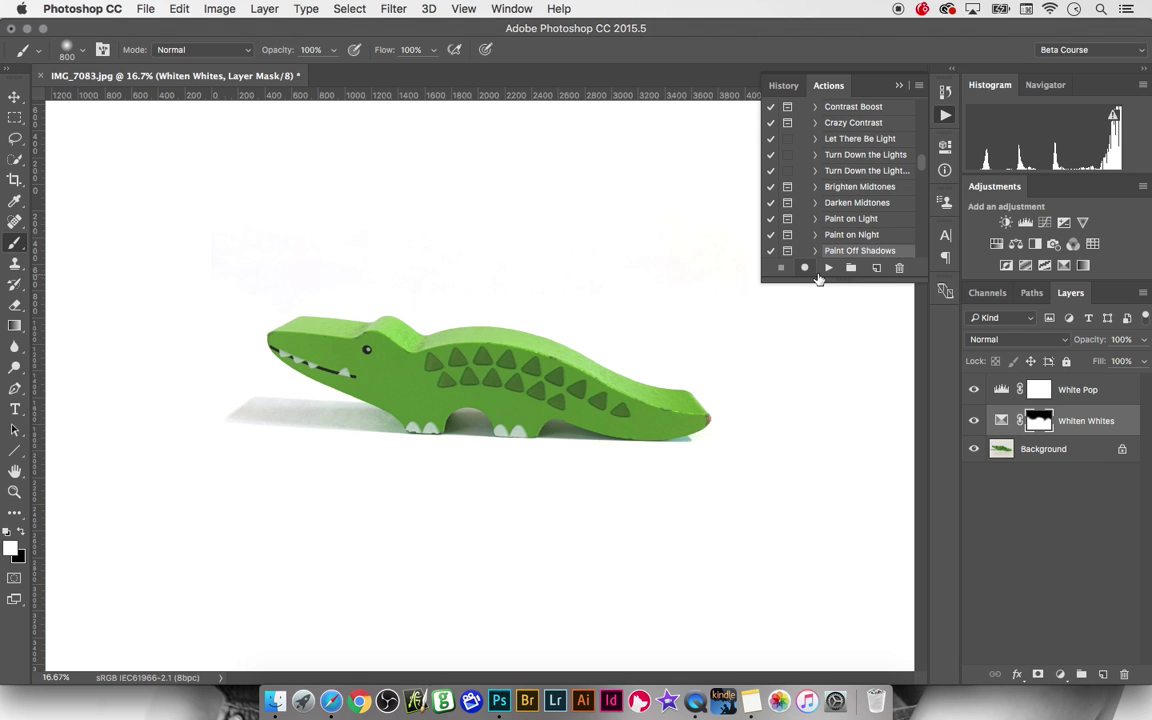
pyautogui.click(828, 270)
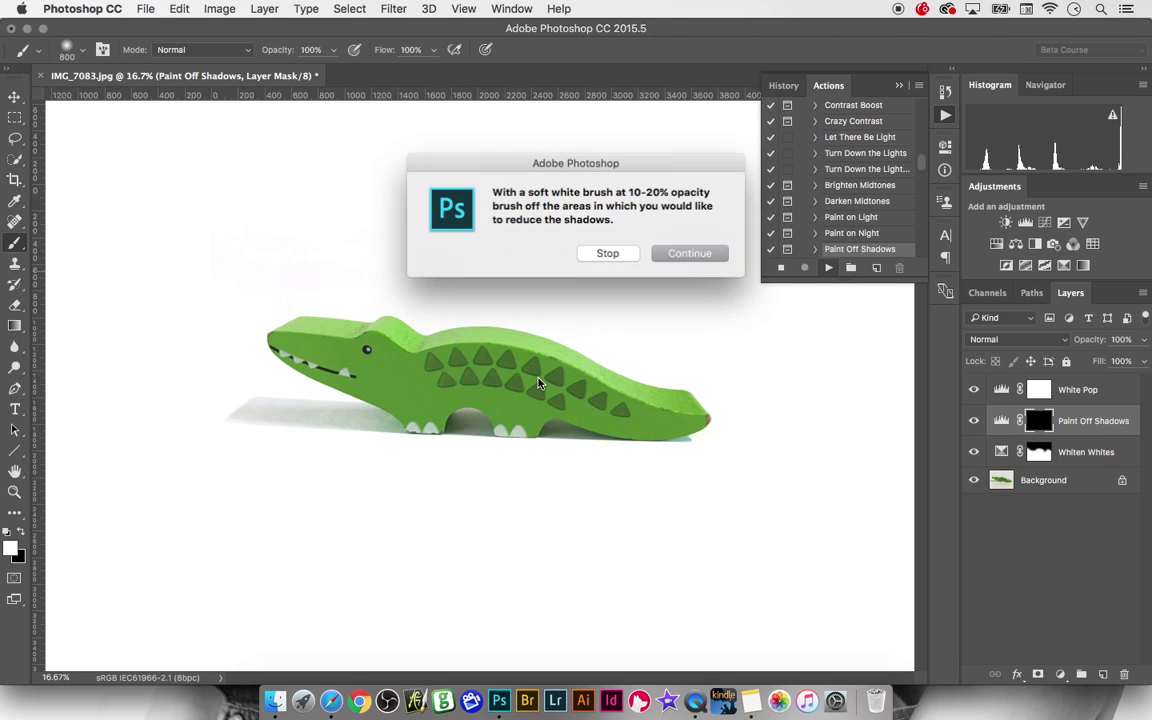
pyautogui.click(686, 252)
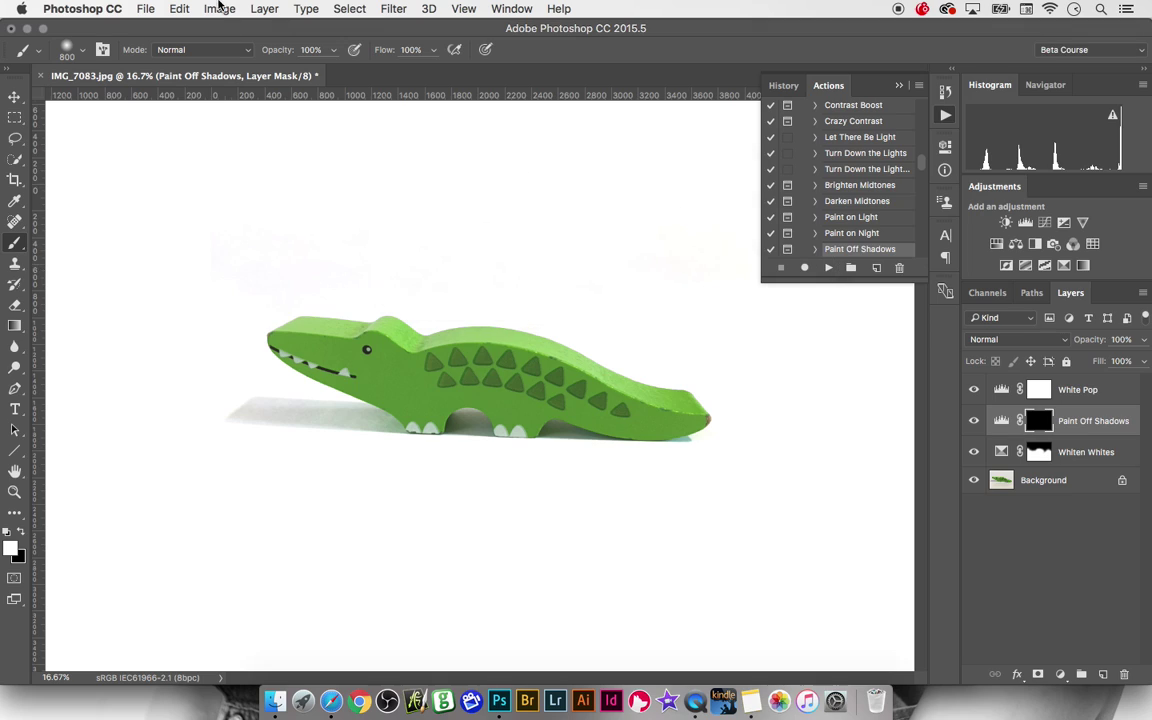
pyautogui.click(311, 50)
pyautogui.moveTo(302, 455)
pyautogui.mouseDown()
pyautogui.moveTo(331, 438)
pyautogui.moveTo(345, 452)
pyautogui.moveTo(375, 450)
pyautogui.moveTo(300, 435)
pyautogui.moveTo(283, 456)
pyautogui.moveTo(258, 443)
pyautogui.moveTo(252, 409)
pyautogui.moveTo(236, 447)
pyautogui.moveTo(233, 429)
pyautogui.moveTo(231, 460)
pyautogui.moveTo(257, 447)
pyautogui.moveTo(329, 460)
pyautogui.moveTo(306, 442)
pyautogui.moveTo(345, 462)
pyautogui.mouseUp()
# - Reduce the brush to size 400 and paint away the shadow under the alligator's belly
pyautogui.press('[')
pyautogui.press('[')
pyautogui.press('[')
pyautogui.press('[')
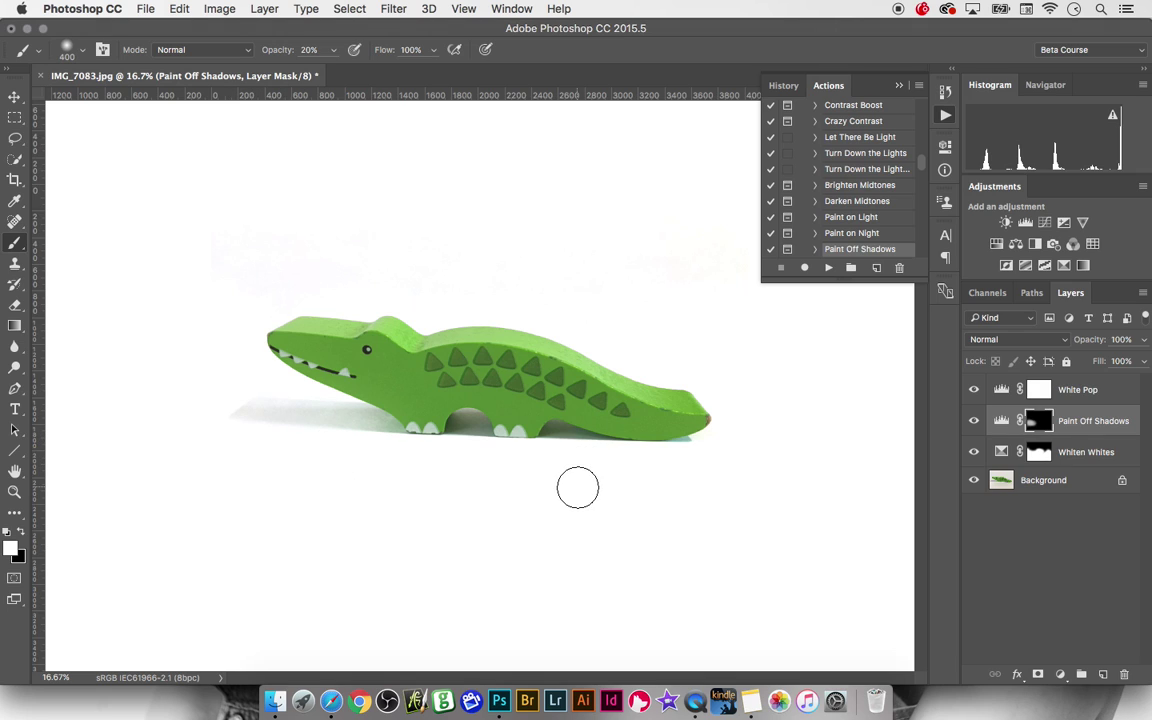
pyautogui.moveTo(500, 452)
pyautogui.mouseDown()
pyautogui.moveTo(466, 427)
pyautogui.moveTo(586, 456)
pyautogui.mouseUp()
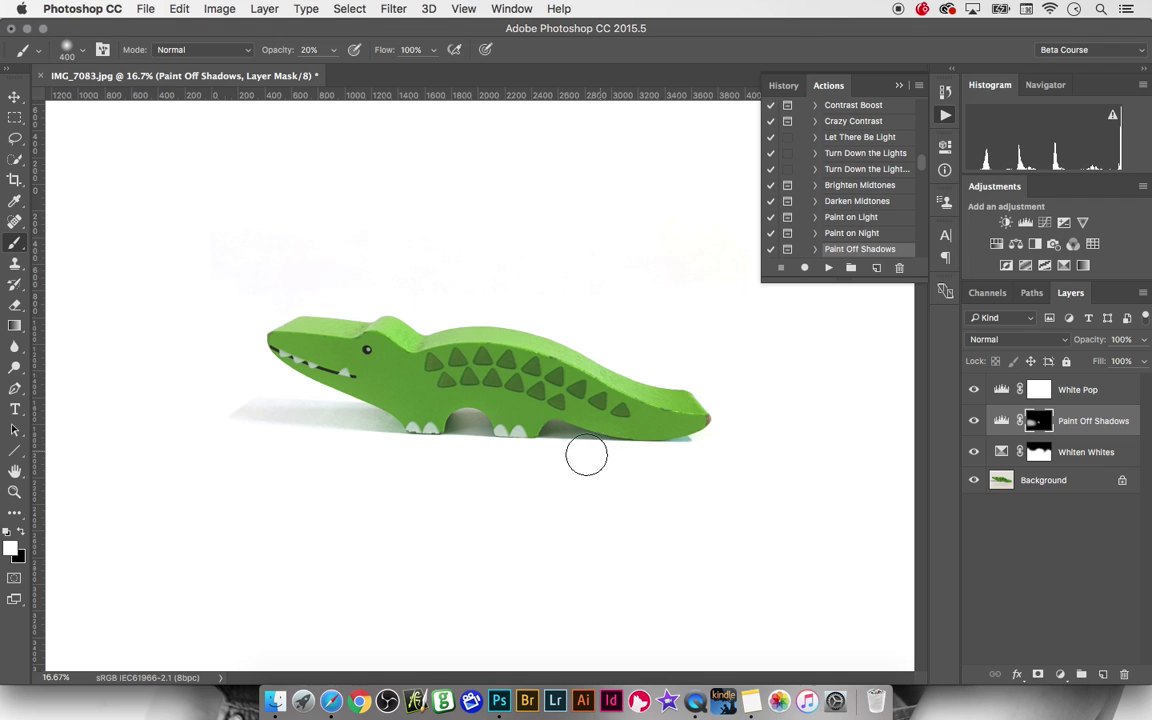
pyautogui.rightClick(712, 452)
pyautogui.press('Escape')
pyautogui.moveTo(575, 446)
pyautogui.mouseDown()
pyautogui.moveTo(609, 450)
pyautogui.moveTo(568, 440)
pyautogui.moveTo(589, 446)
pyautogui.mouseUp()
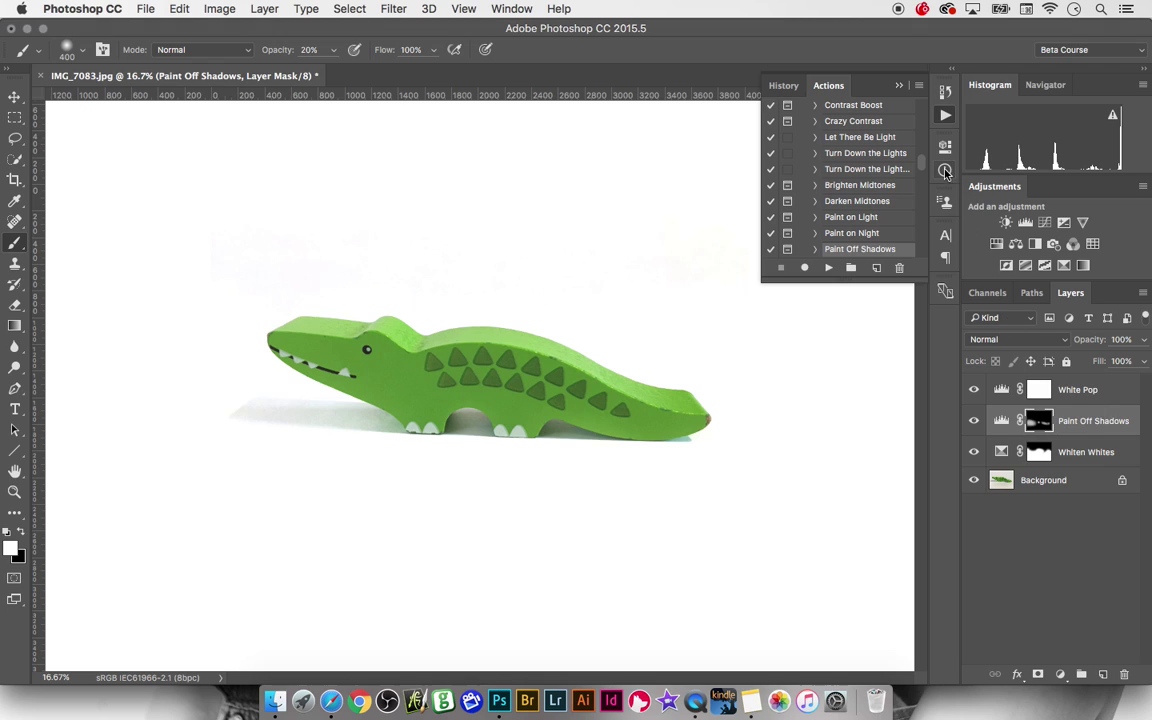
# - Run the Crisp Finish action and set the resulting Overlay layer's opacity to 100%
pyautogui.moveTo(925, 165); pyautogui.dragTo(925, 185)
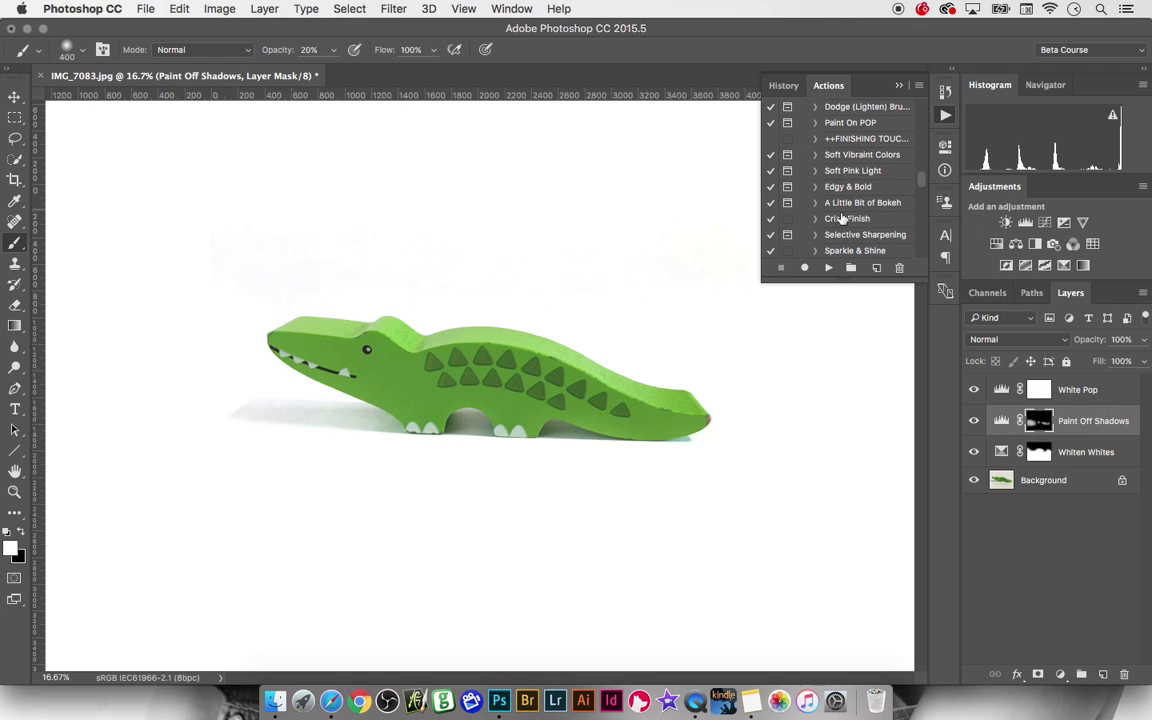
pyautogui.click(849, 222)
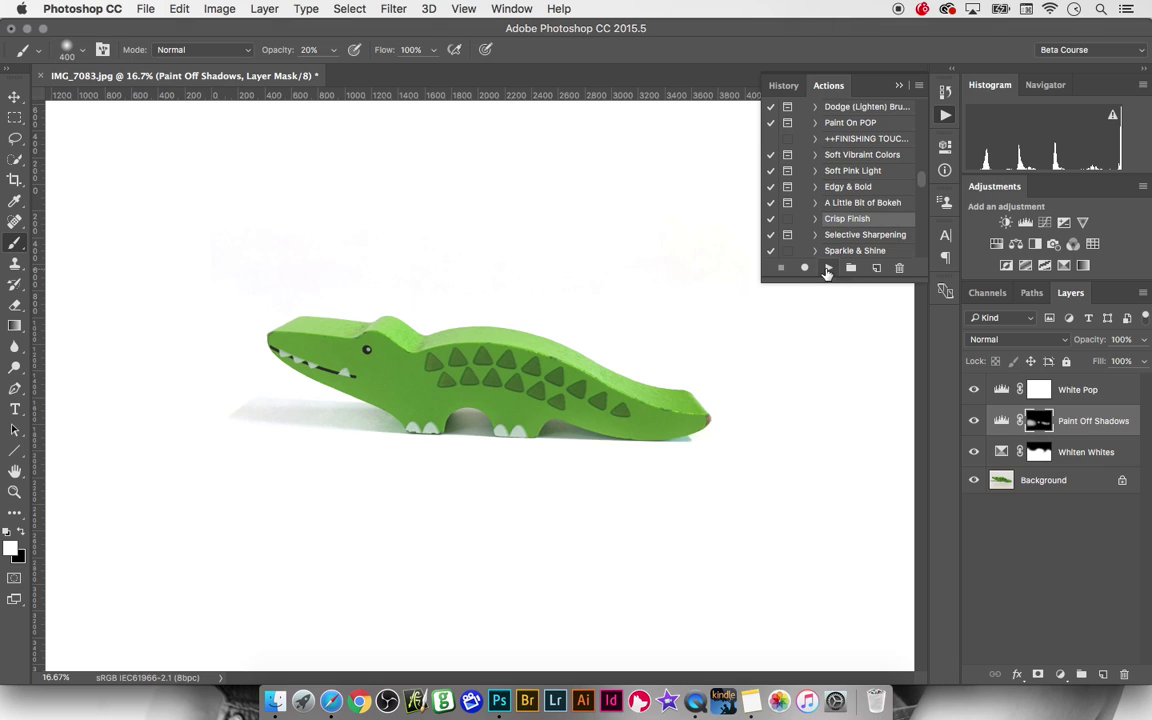
pyautogui.click(828, 270)
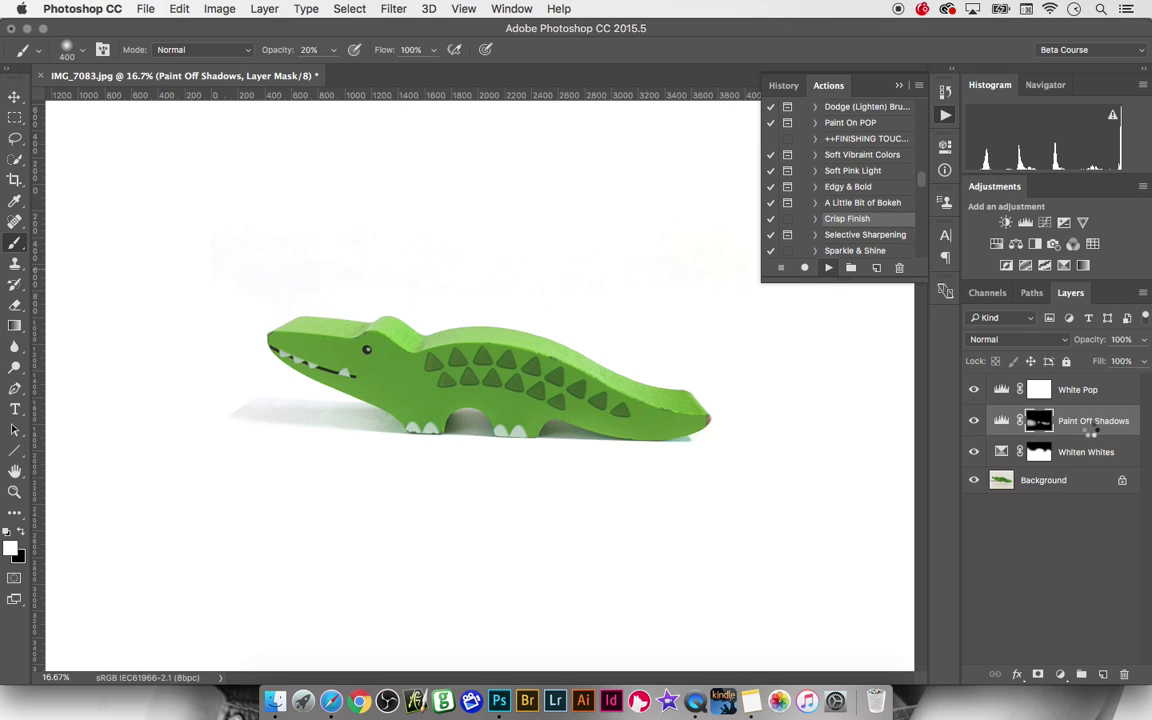
pyautogui.click(1144, 340)
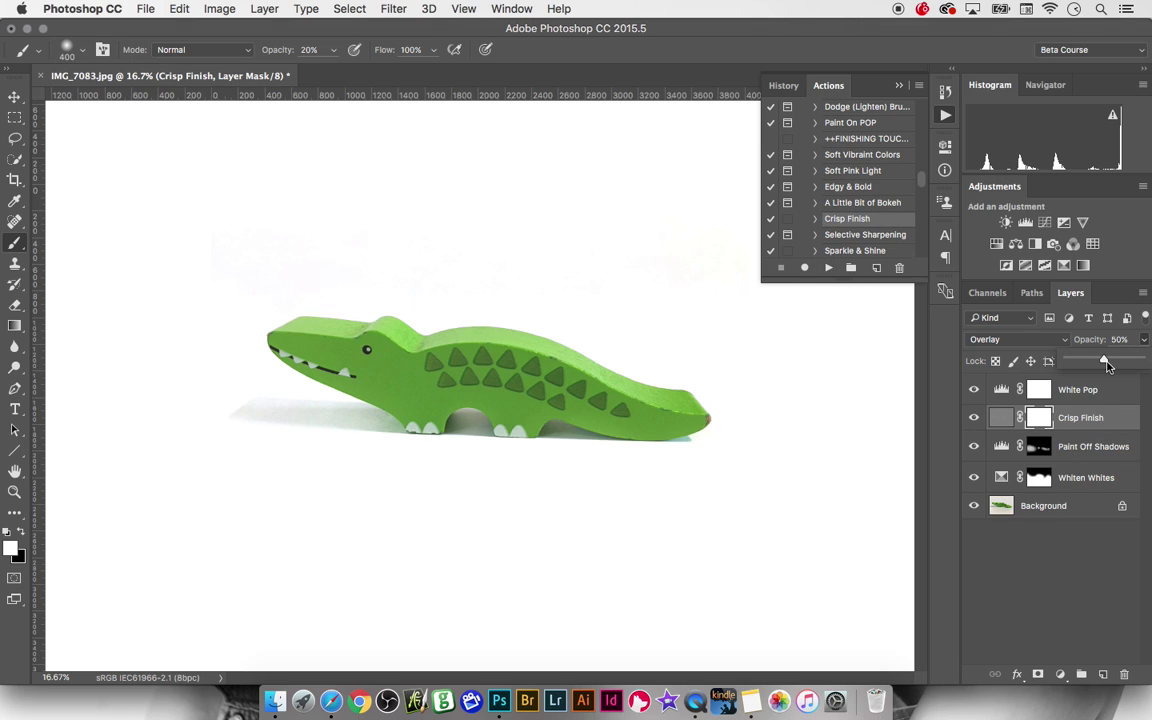
pyautogui.moveTo(1107, 365); pyautogui.dragTo(1150, 366)
pyautogui.click(977, 418)
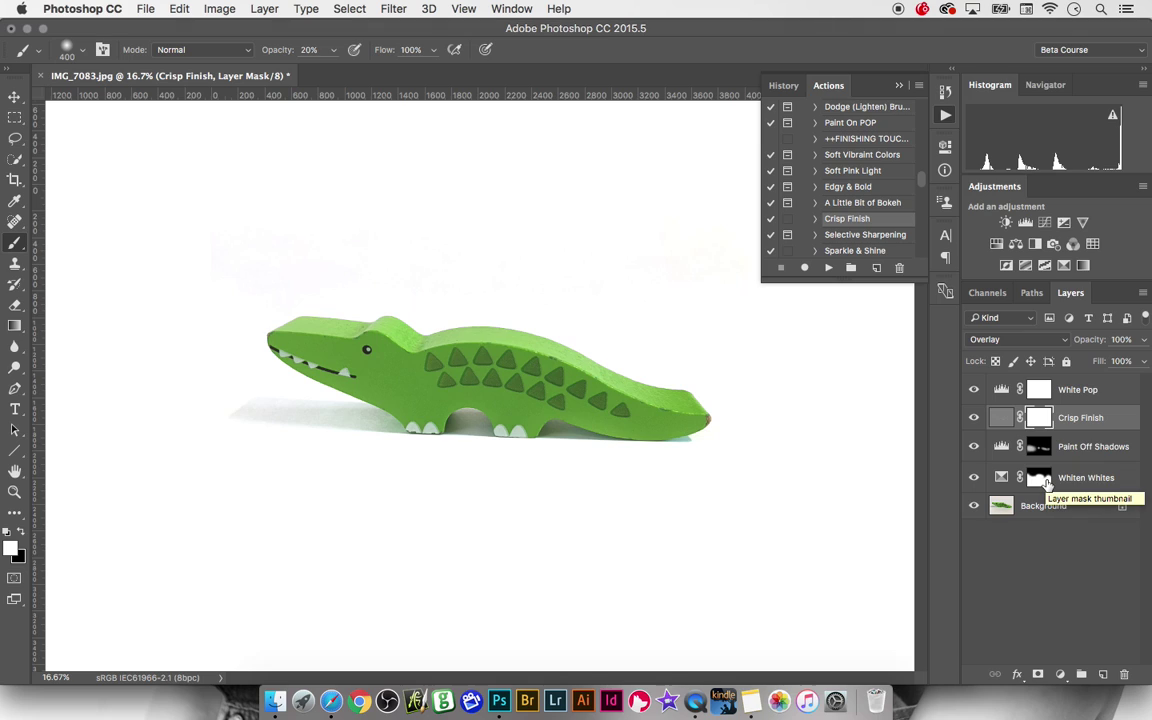
pyautogui.click(974, 506)
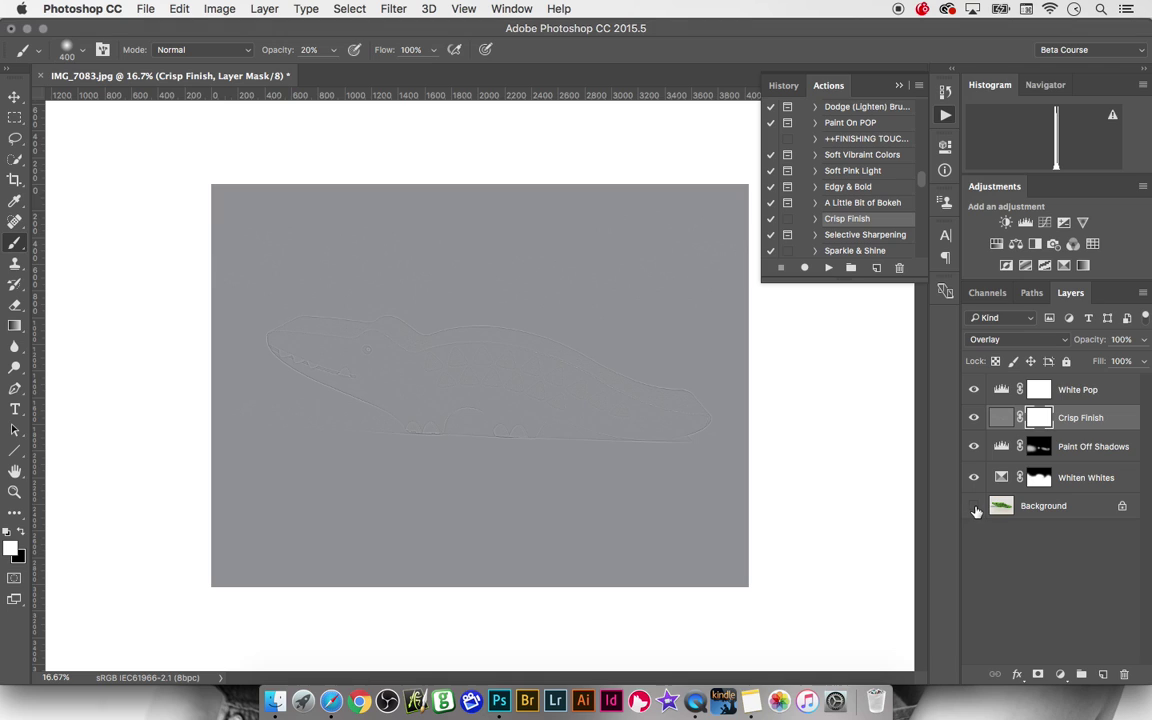
pyautogui.click(974, 506)
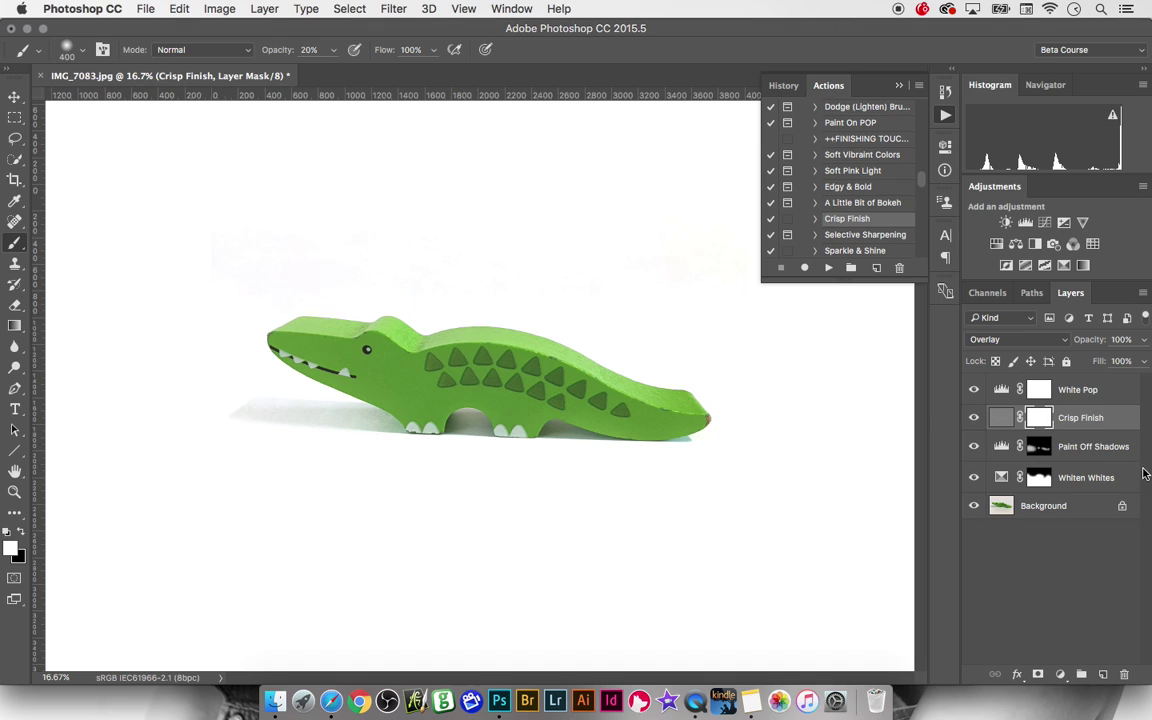
# - Group the White Pop through Whiten Whites layers into Group 1, then toggle it off and on to compare
pyautogui.click(1100, 392)
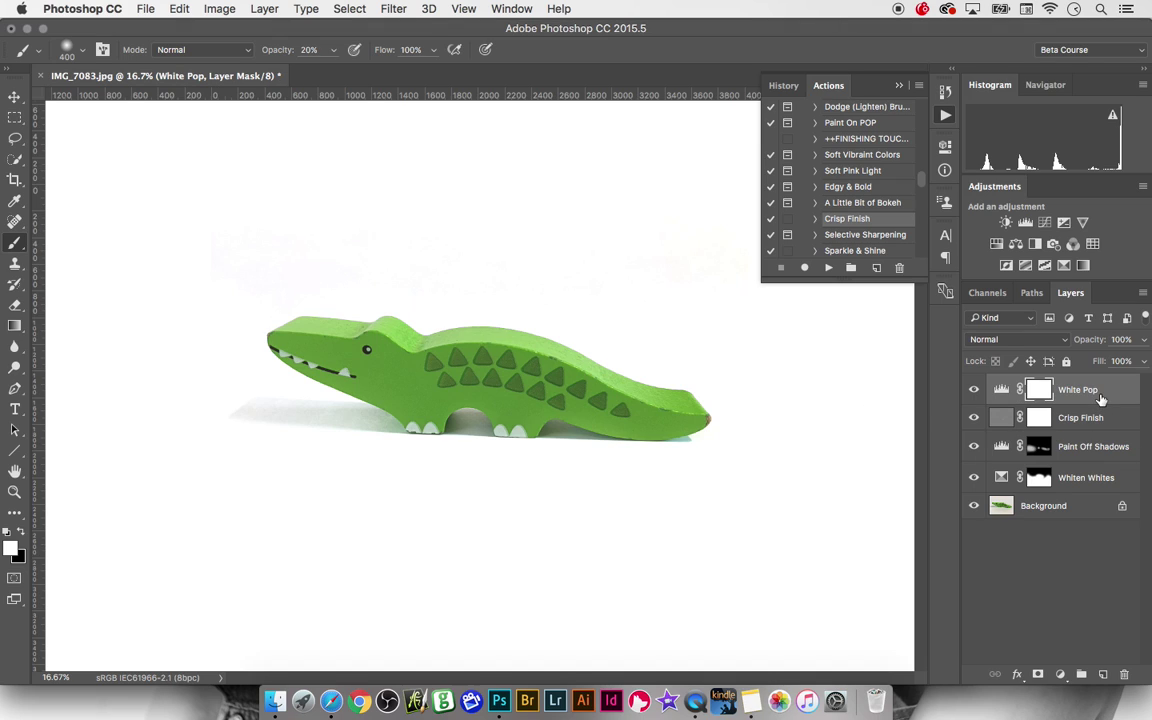
pyautogui.keyDown('shift'); pyautogui.click(1098, 480); pyautogui.keyUp('shift')
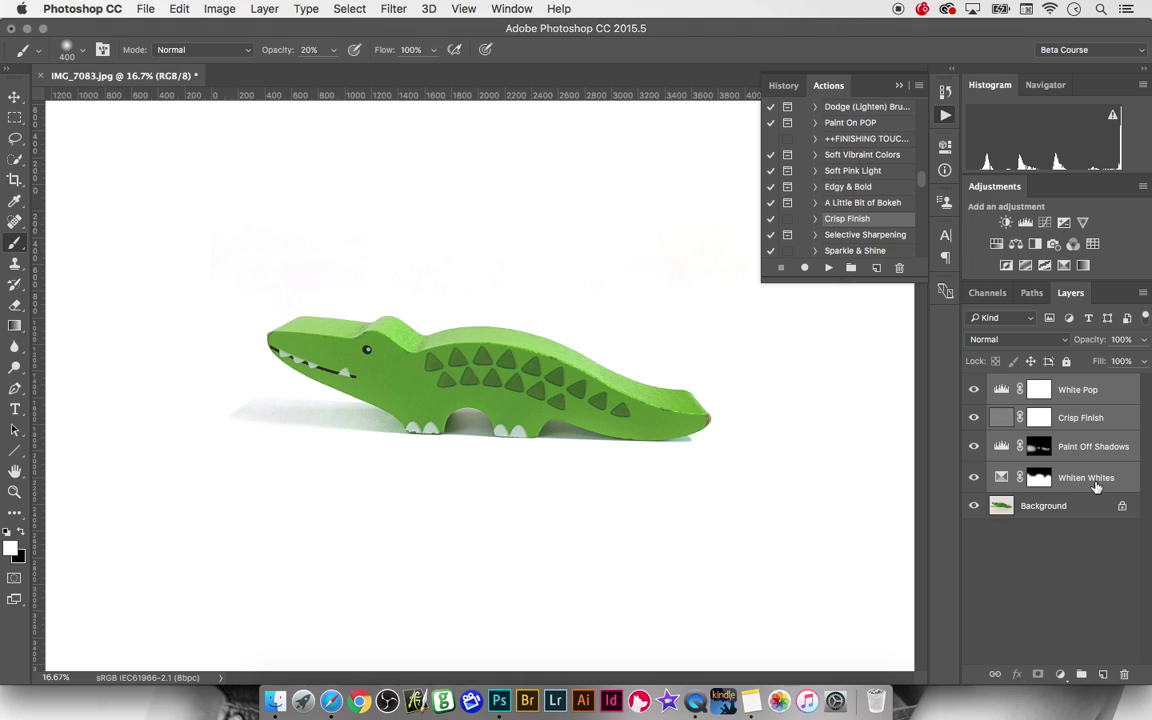
pyautogui.press('super+g')
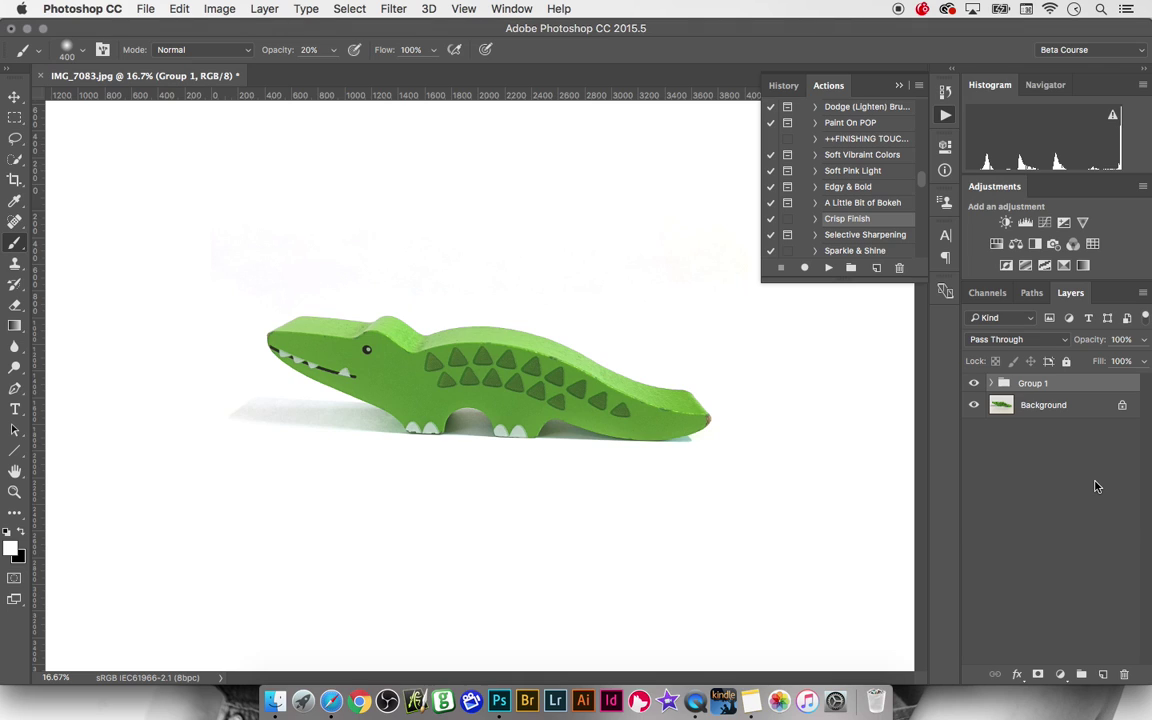
pyautogui.click(973, 384)
pyautogui.click(973, 384)
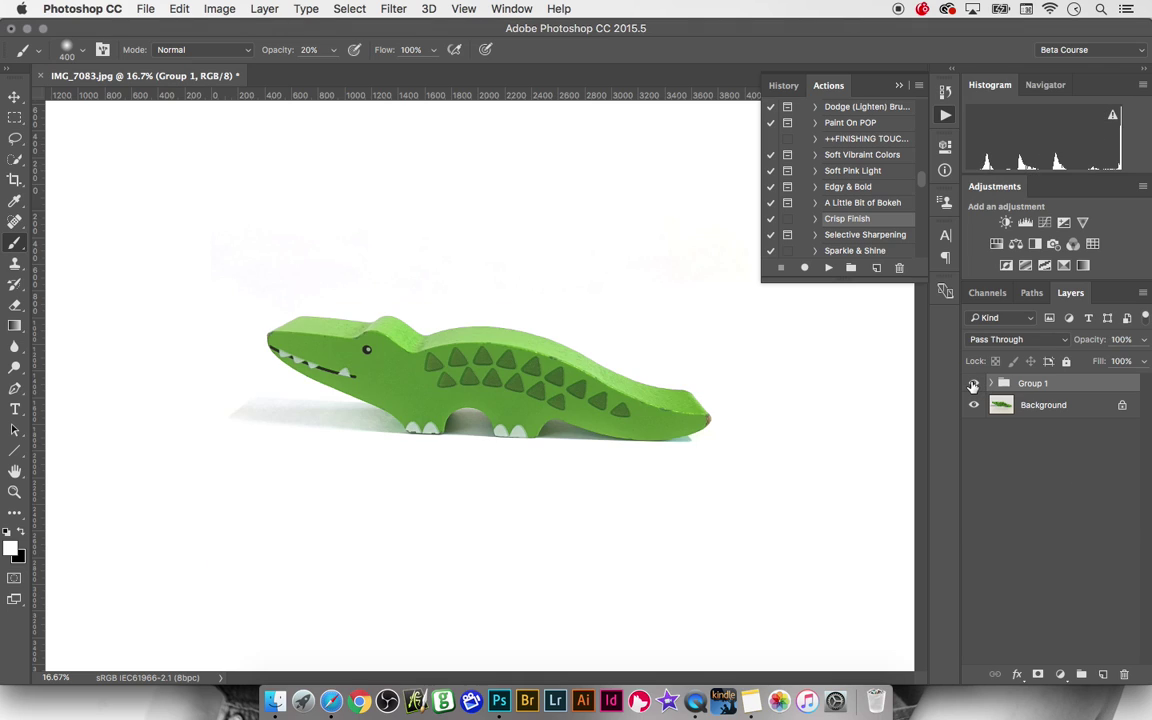